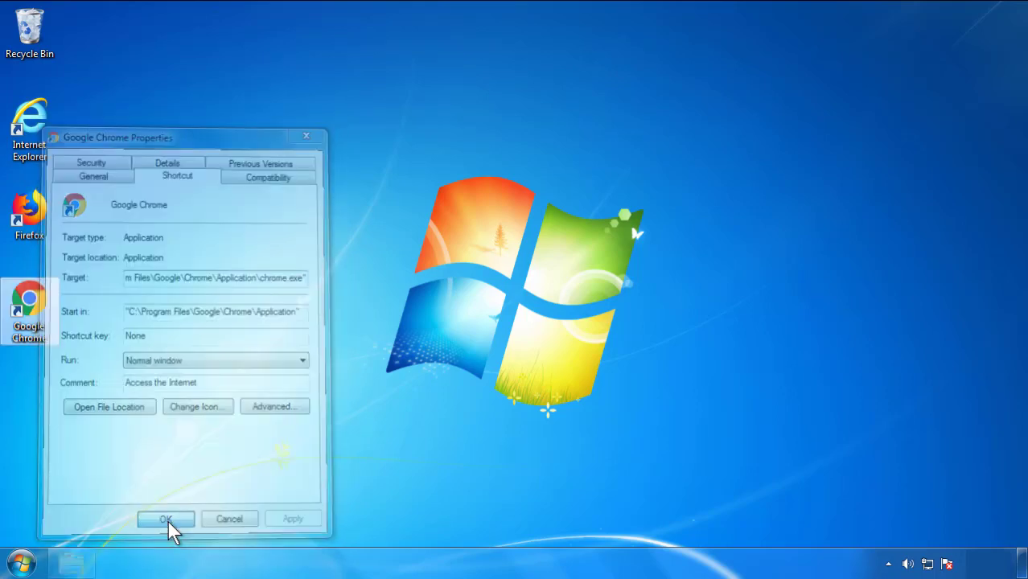
Step: Confirm and close the Google Chrome shortcut's Properties dialog
left_click(24, 563)
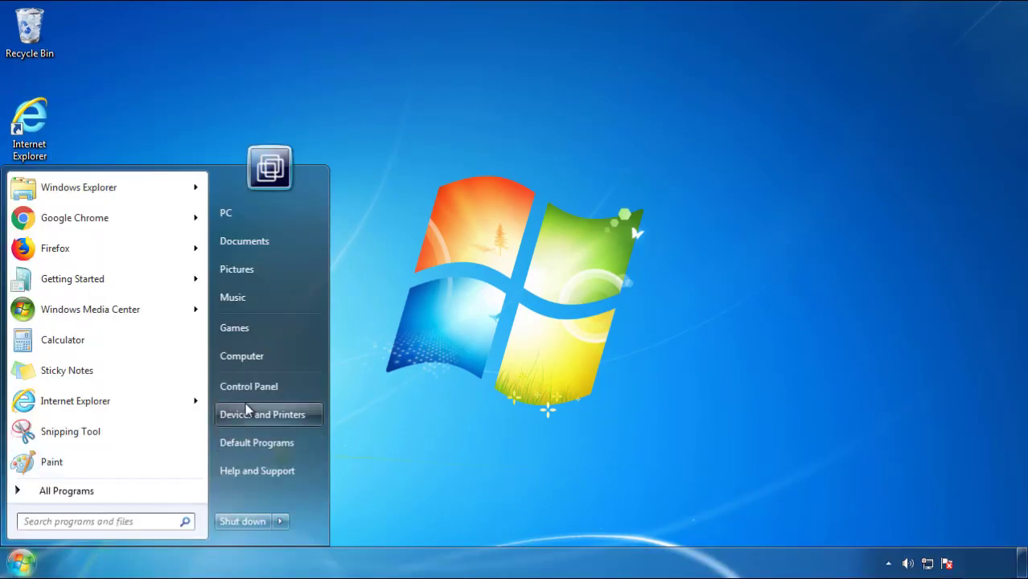
Step: Open Control Panel's Uninstall a program list, sorted newest-first by Installed On
left_click(257, 385)
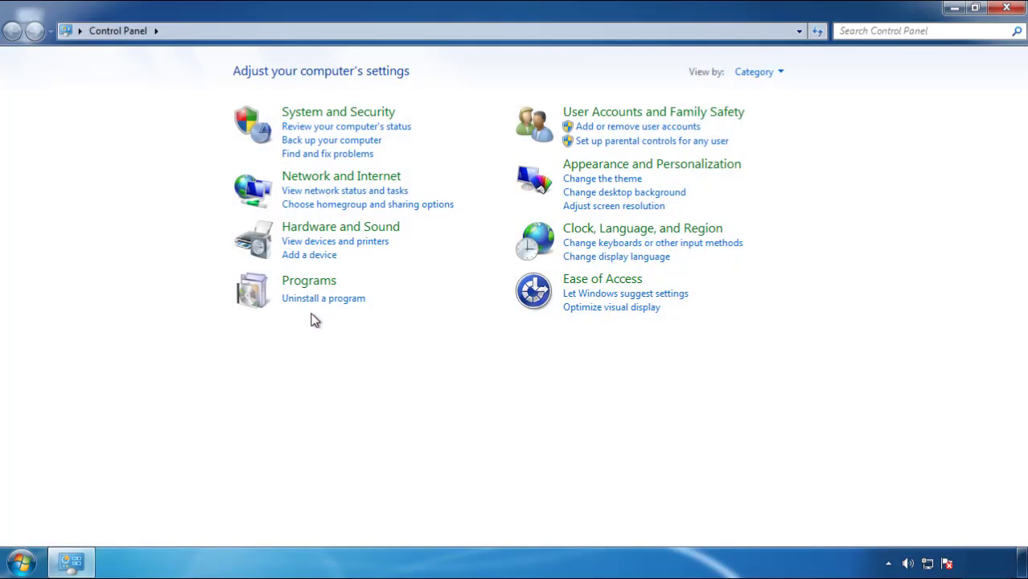
left_click(319, 300)
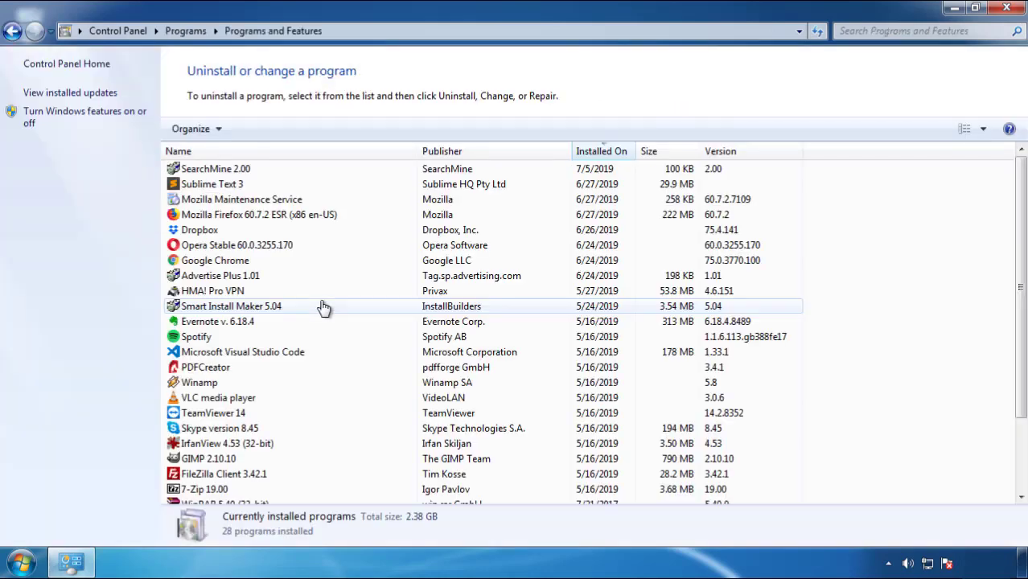
left_click(602, 153)
left_click(597, 154)
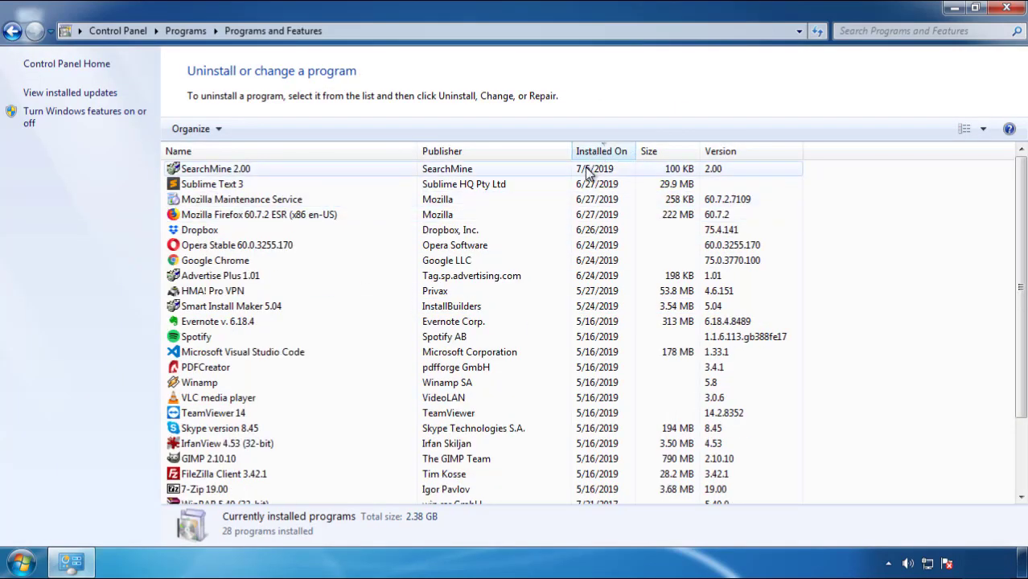
Step: Uninstall SearchMine 2.00 through its wizard and close Programs and Features
left_click(218, 173)
left_click(256, 129)
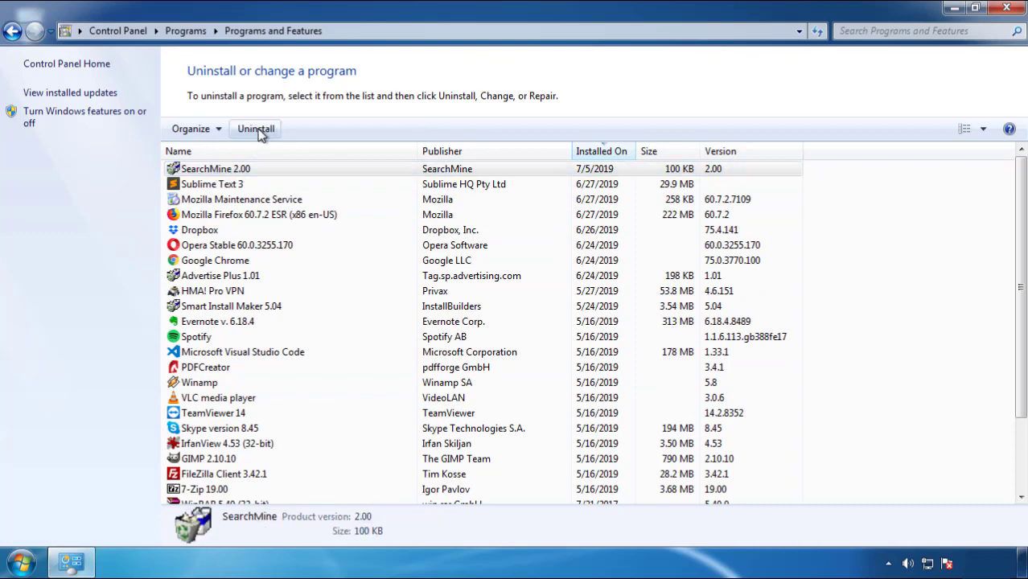
left_click(600, 427)
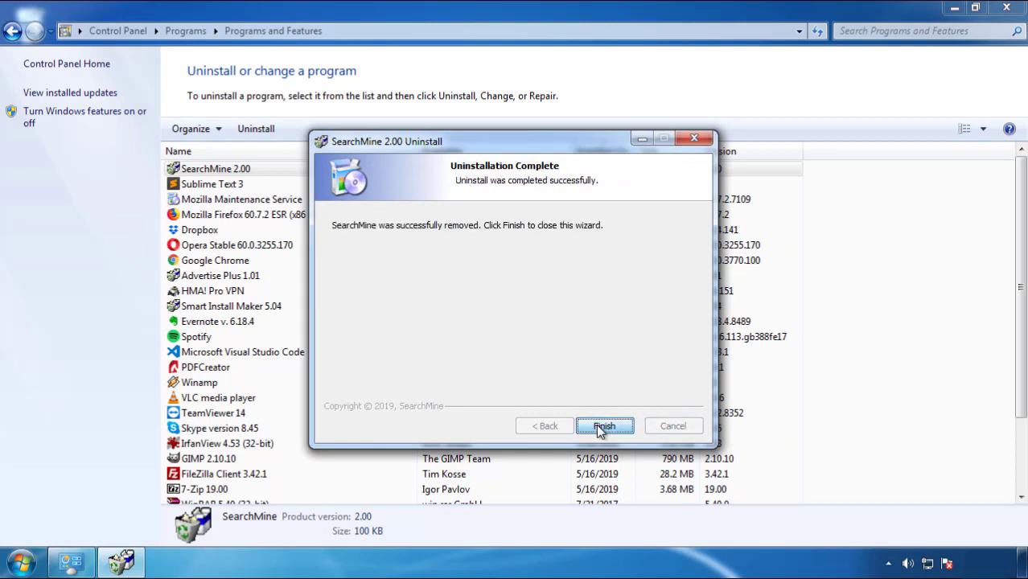
left_click(598, 425)
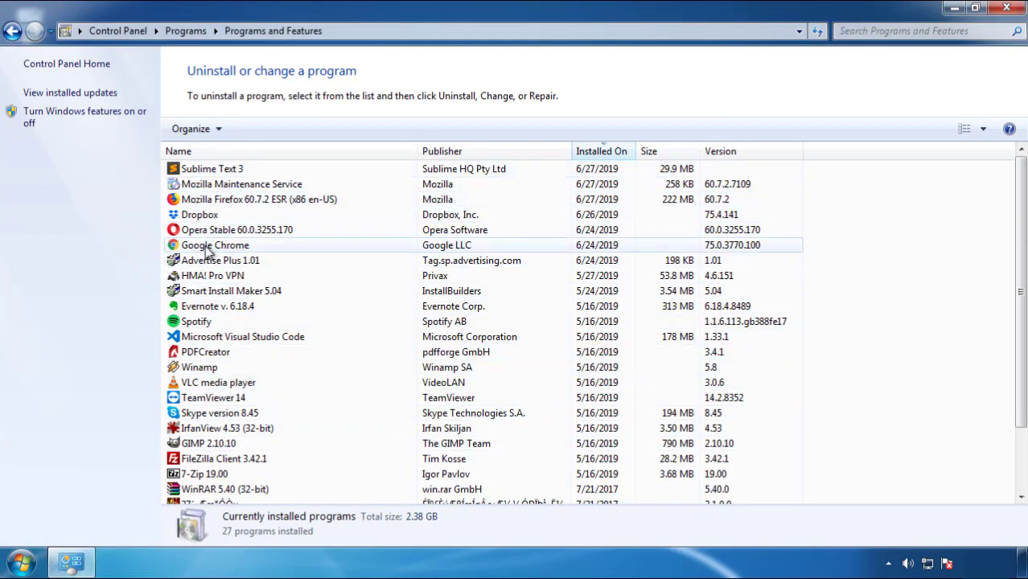
left_click(1008, 10)
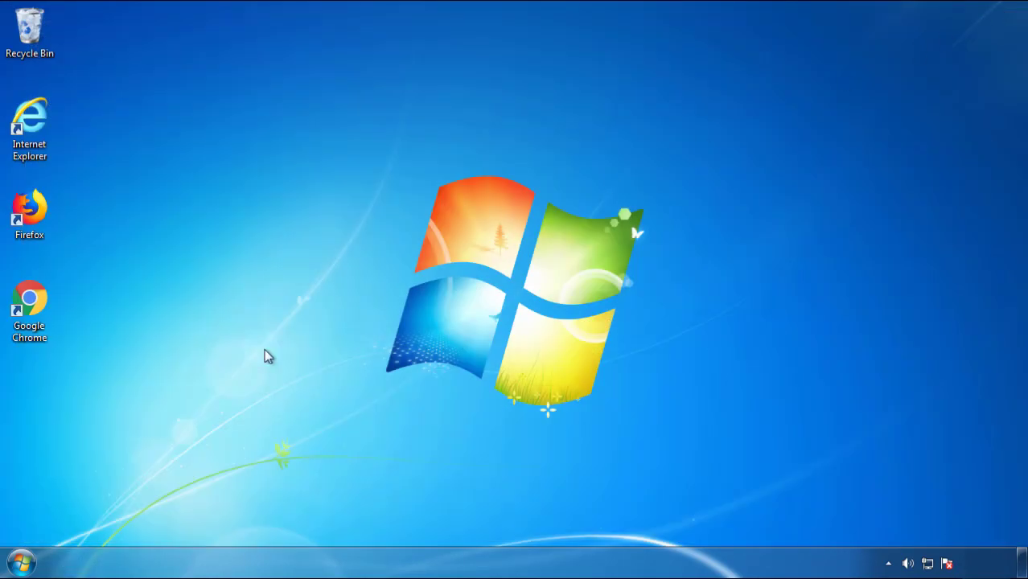
Step: Restart Windows and boot into Safe Mode from Advanced Boot Options
left_click(19, 565)
mouse_move(280, 524)
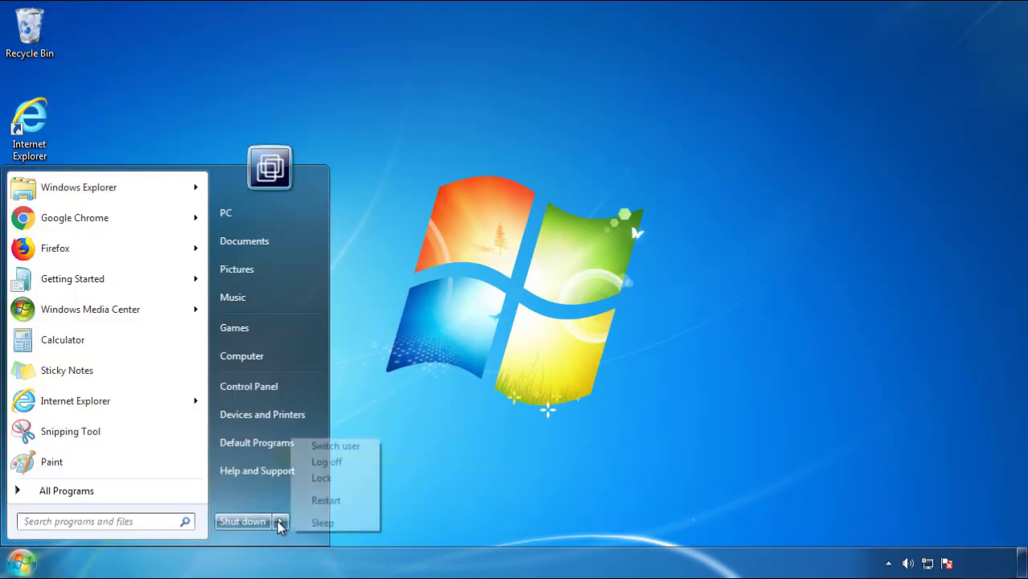
left_click(537, 439)
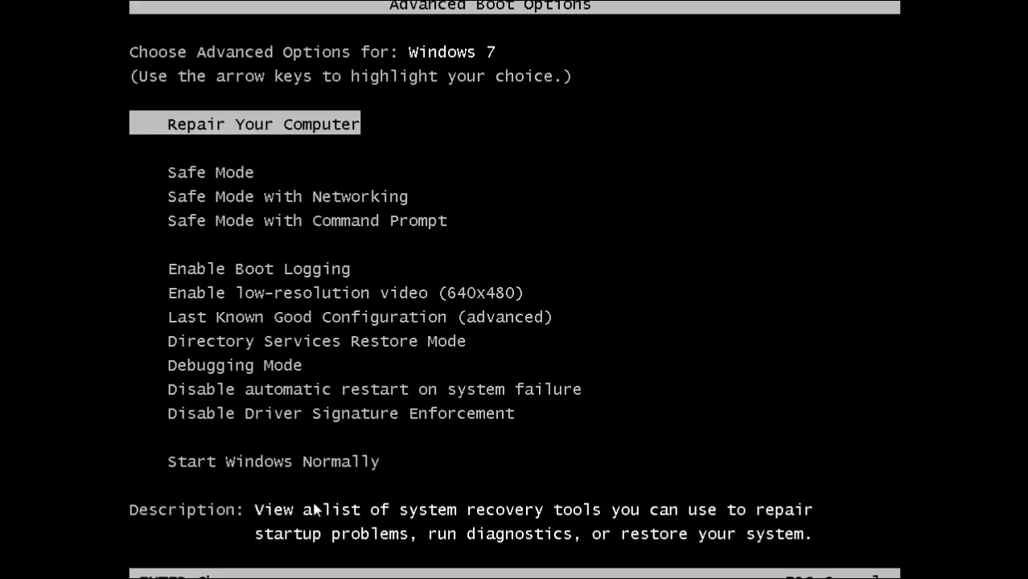
key("Down")
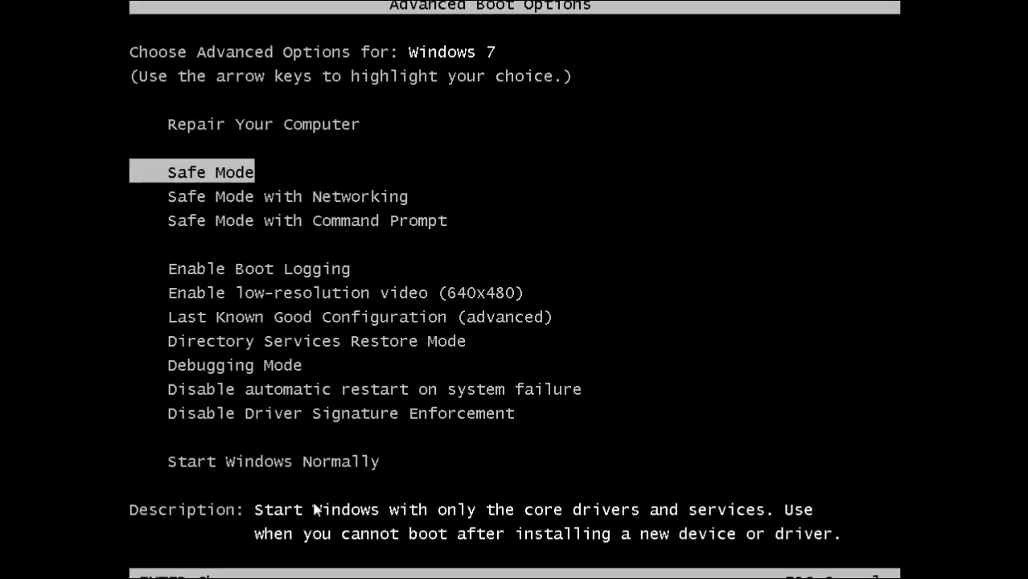
key("Return")
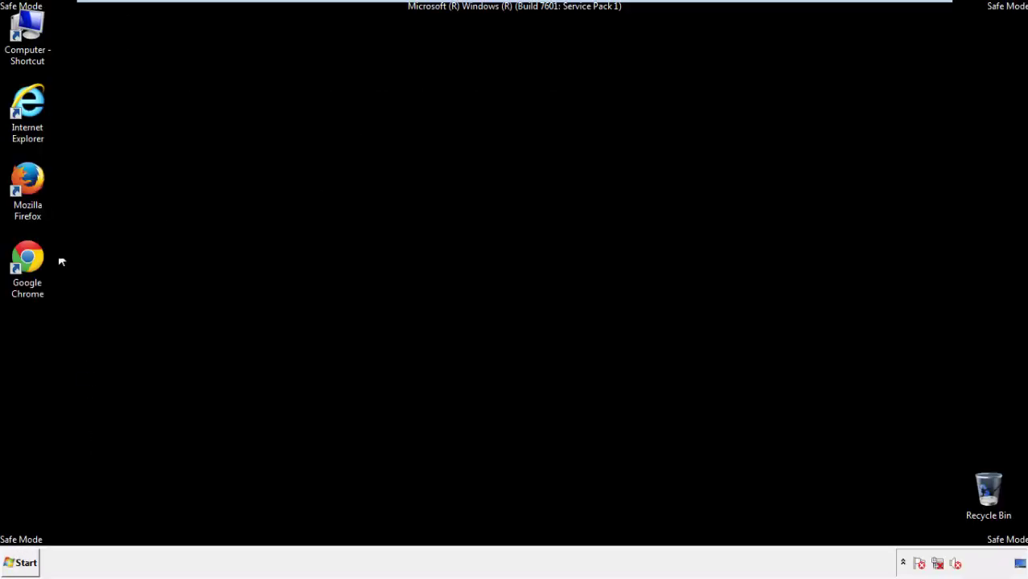
Step: Launch Firefox, decline the default-browser prompt, and show the Menu Bar
double_click(37, 186)
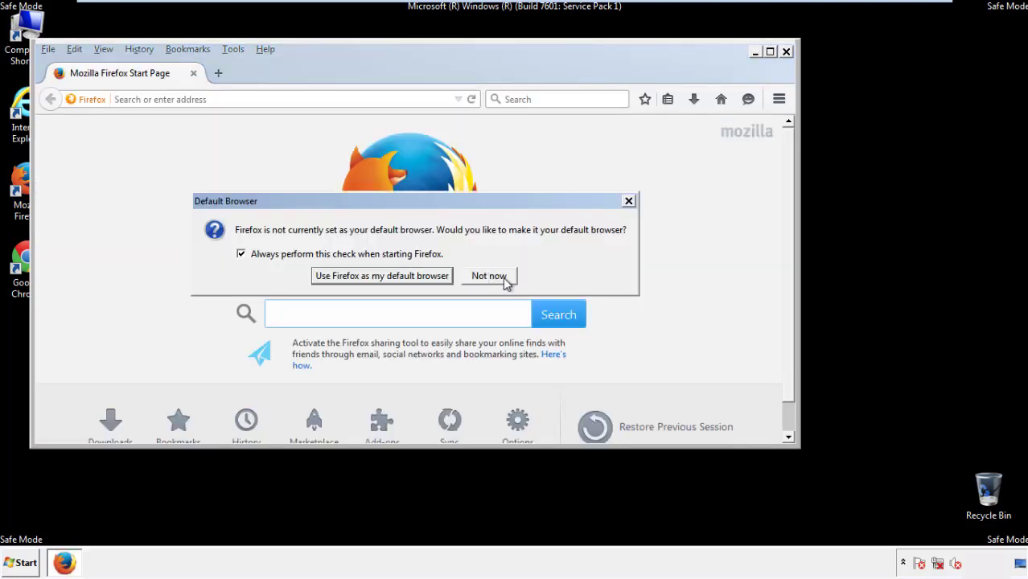
left_click(502, 276)
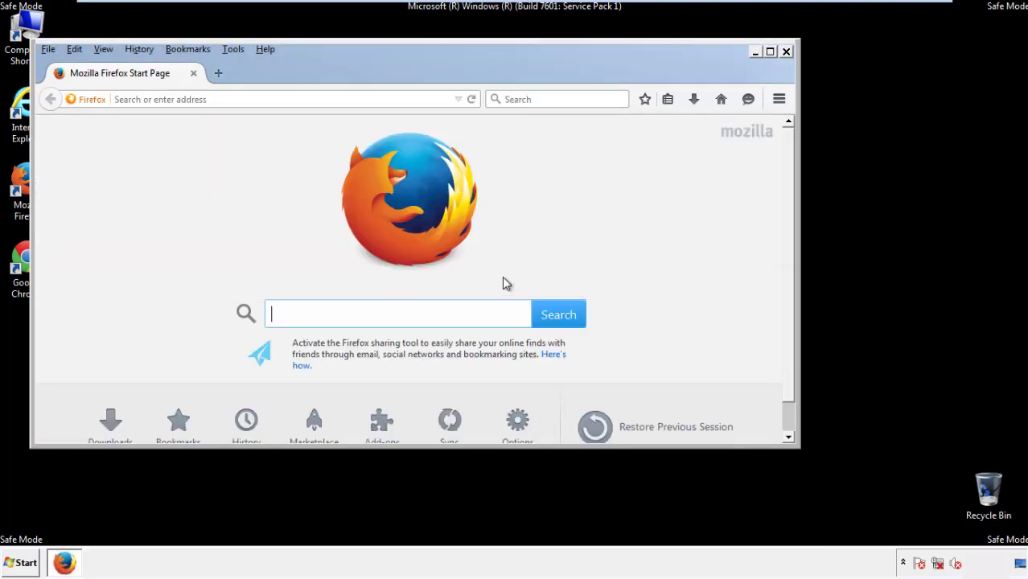
right_click(317, 72)
left_click(346, 120)
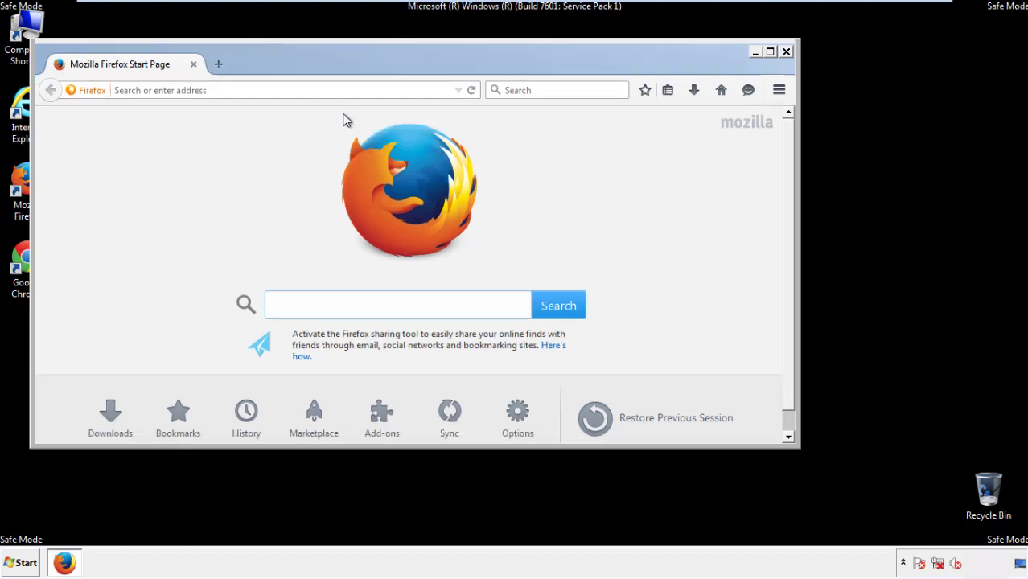
right_click(327, 72)
left_click(344, 124)
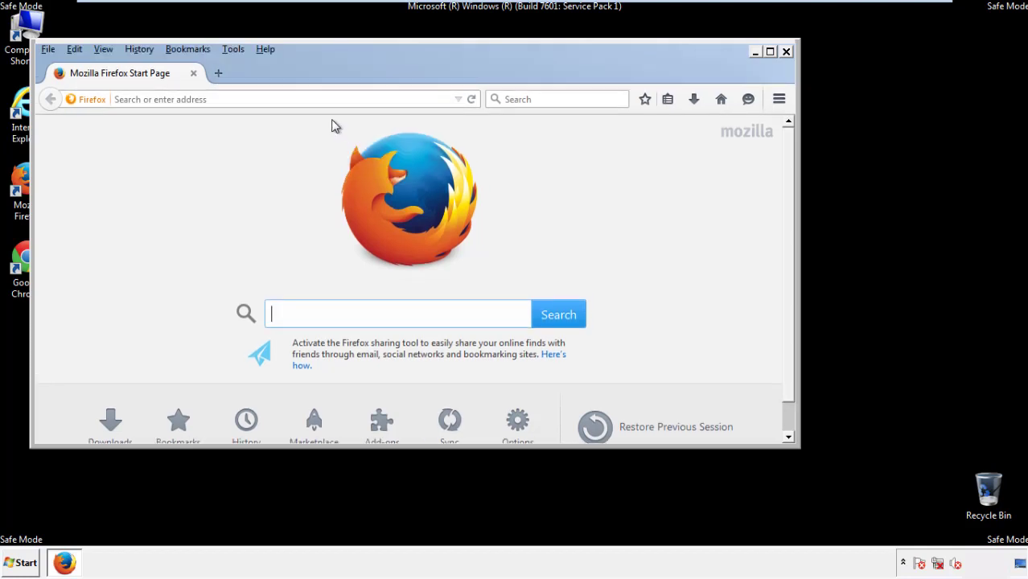
Step: Clear all Firefox history for Everything, keeping offline website data and site preferences checked
left_click(144, 49)
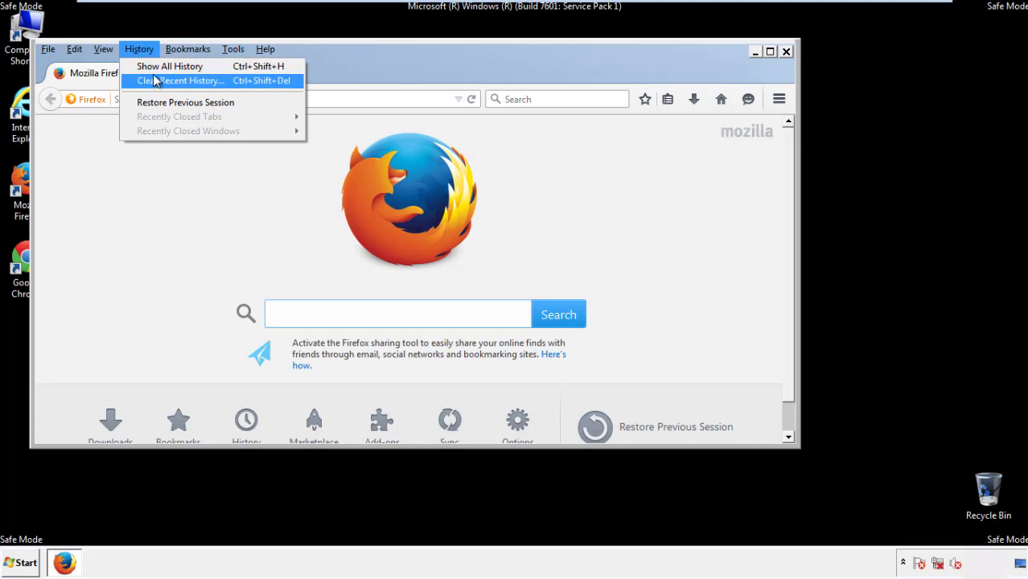
left_click(155, 81)
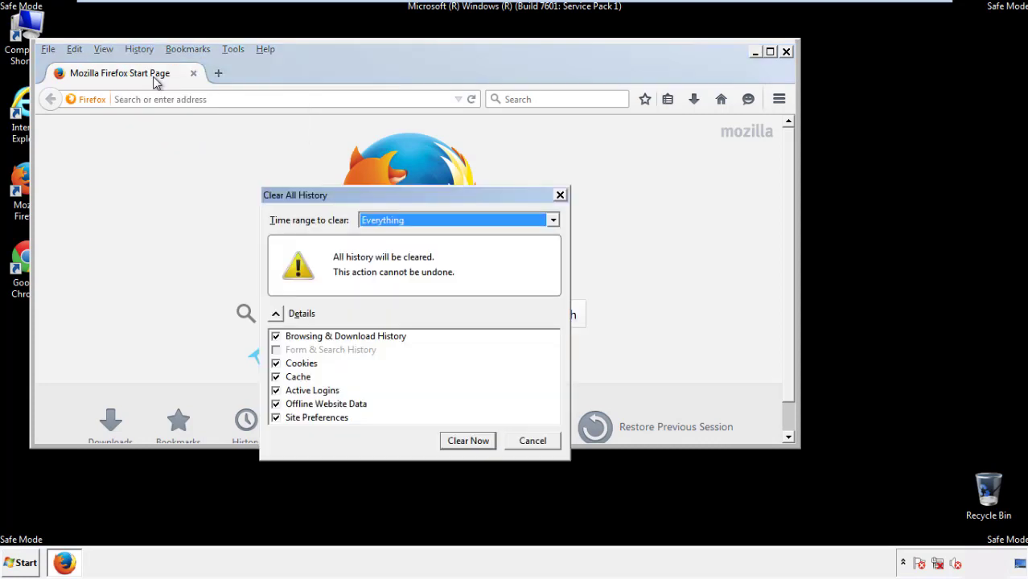
left_click(378, 221)
left_click(386, 302)
left_click(275, 404)
left_click(275, 403)
left_click(275, 419)
left_click(276, 419)
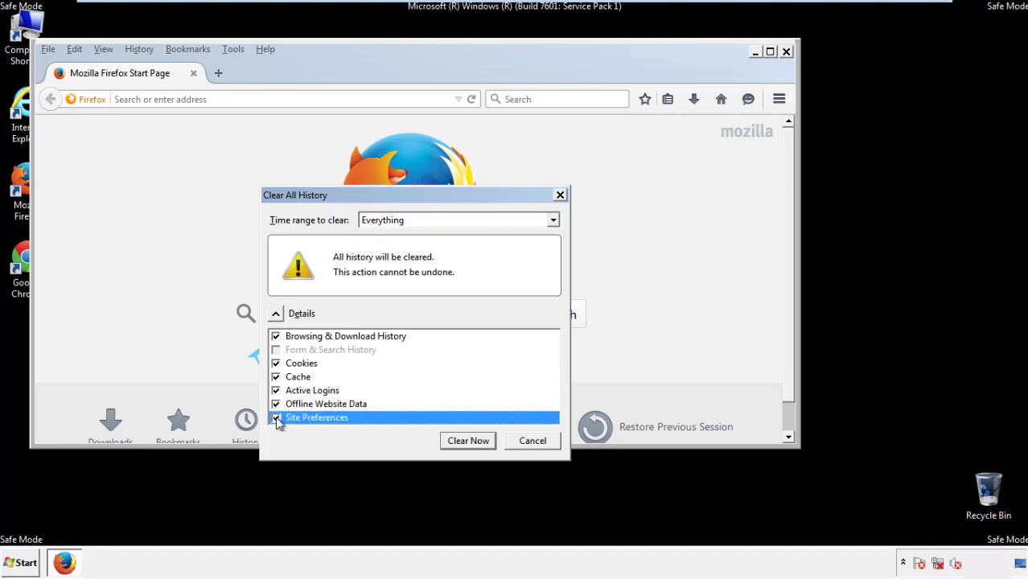
left_click(465, 442)
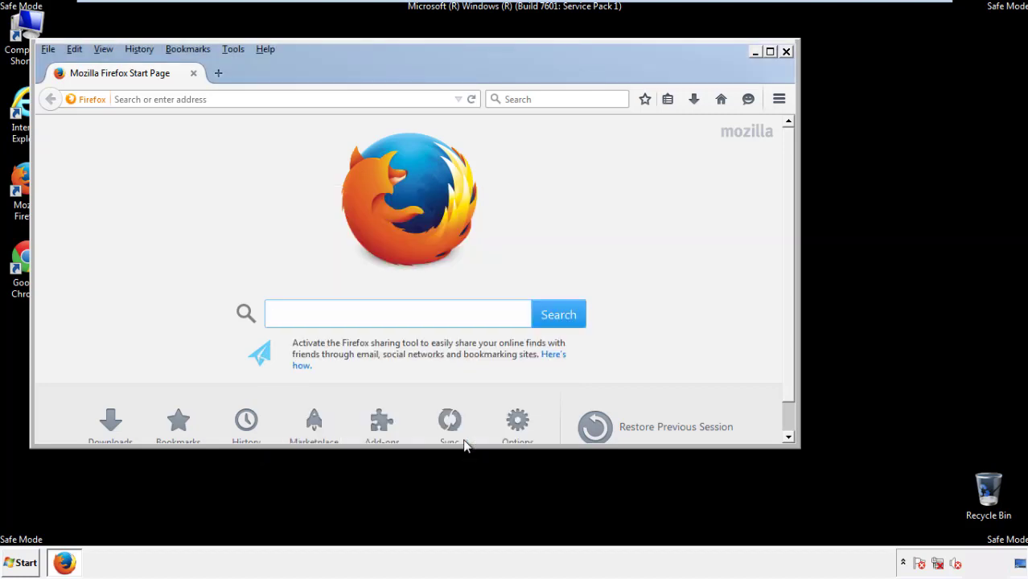
Step: Refresh Firefox from Troubleshooting Information, finish the import wizard, and close Firefox
left_click(265, 49)
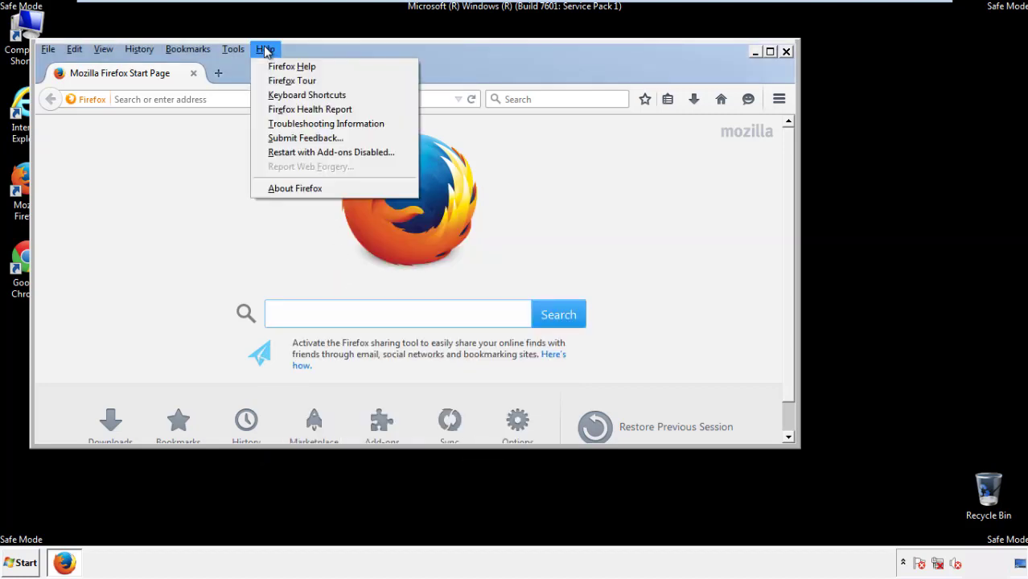
left_click(296, 123)
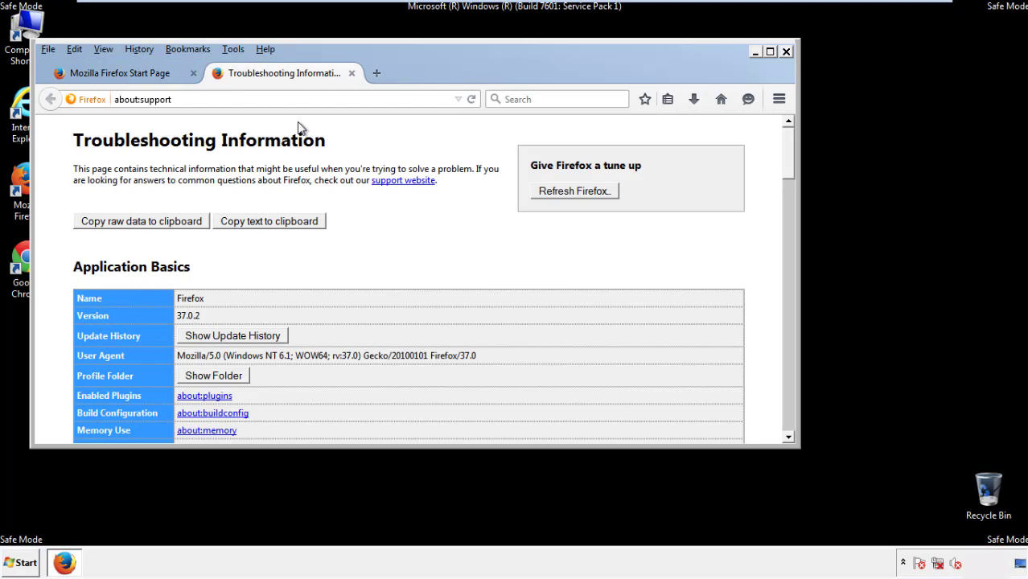
left_click(597, 193)
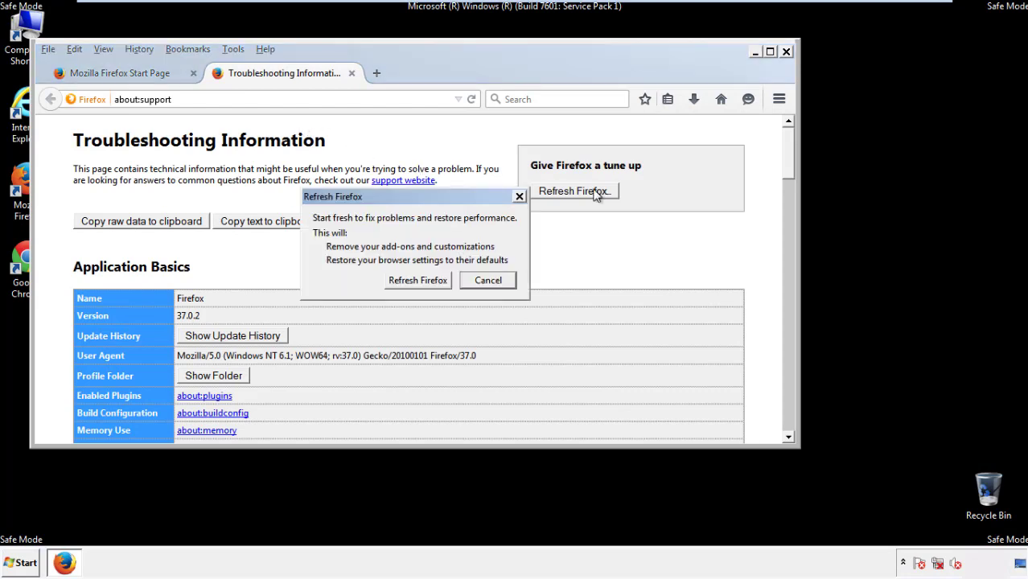
left_click(418, 280)
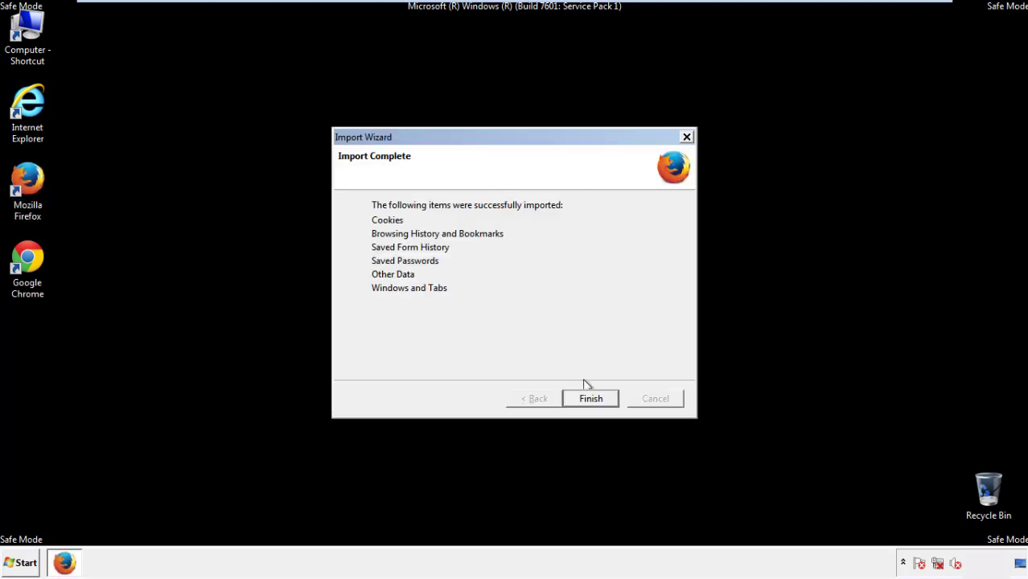
left_click(591, 400)
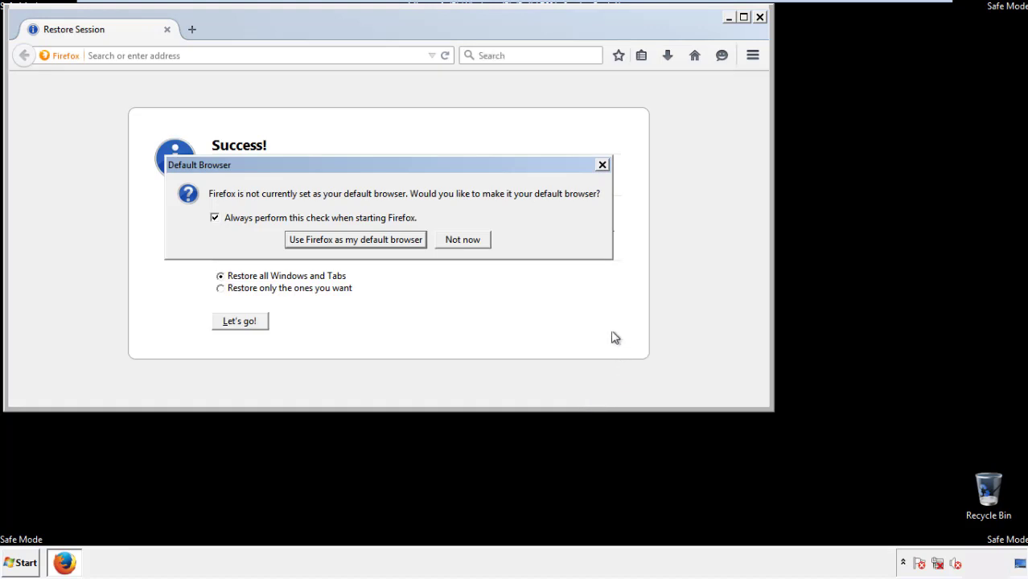
left_click(463, 241)
left_click(758, 16)
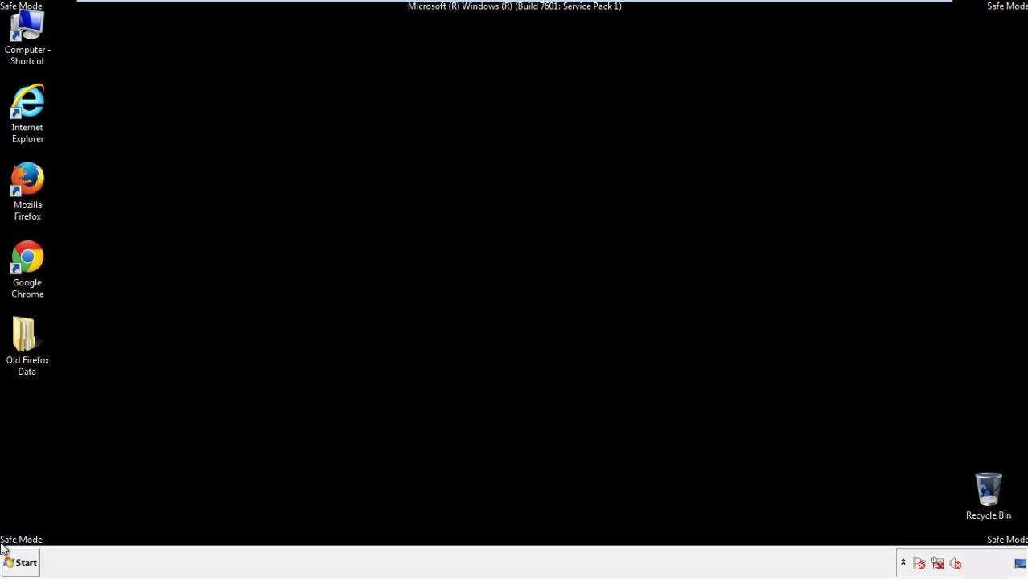
Step: Launch Chrome with the default-browser prompt set to Don't ask again, and open Clear browsing data
left_click(24, 256)
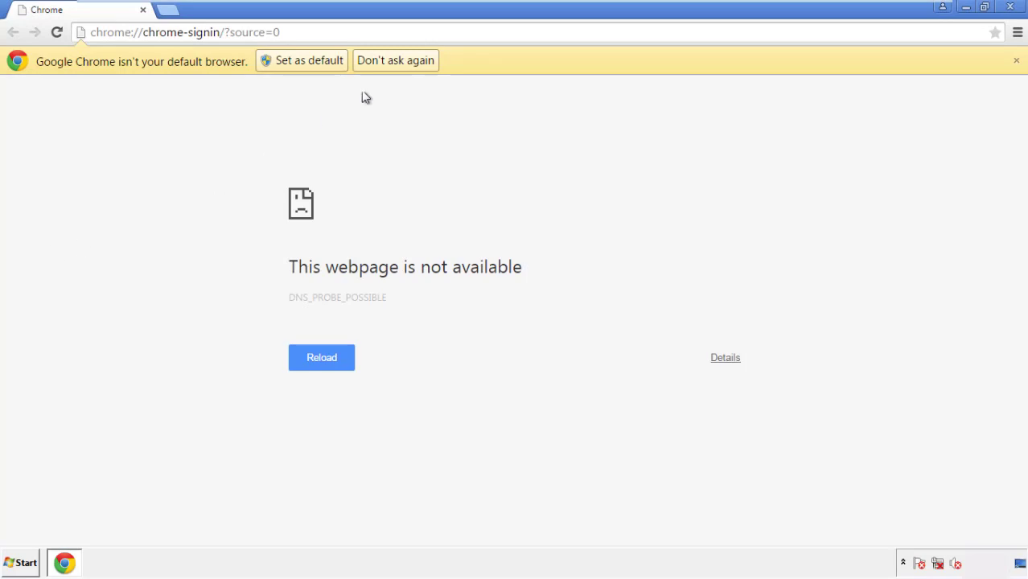
left_click(414, 62)
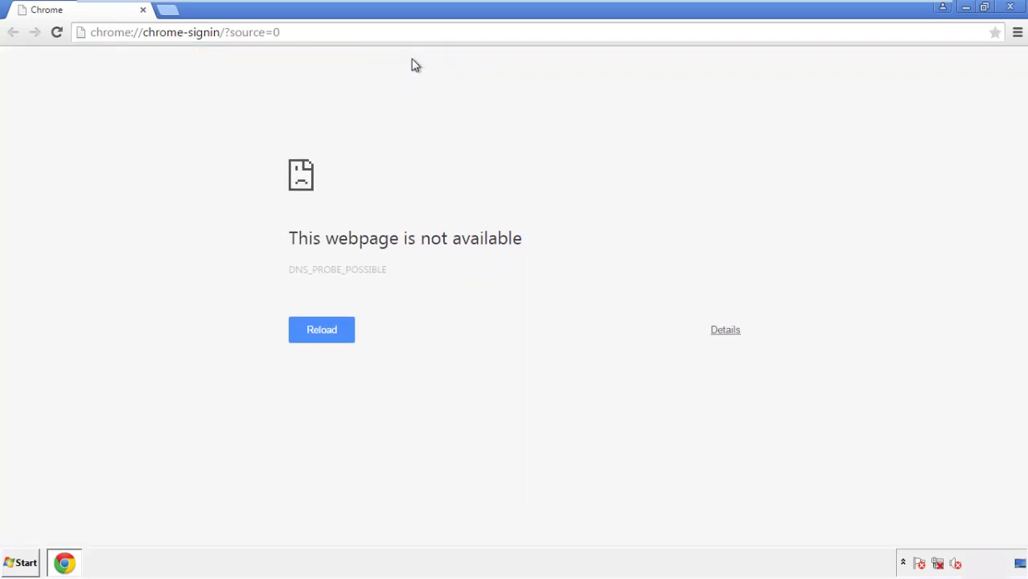
left_click(1017, 34)
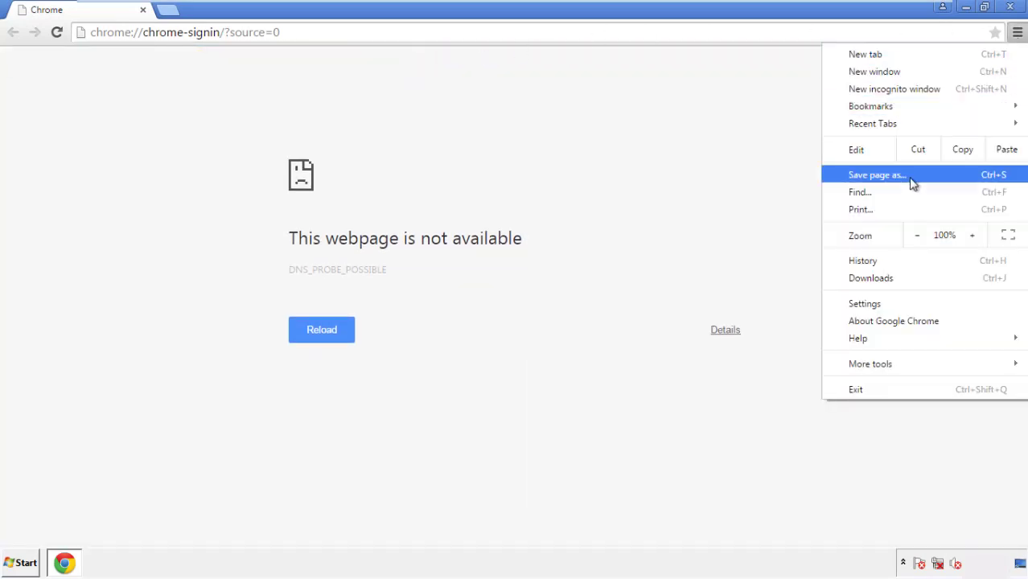
left_click(868, 303)
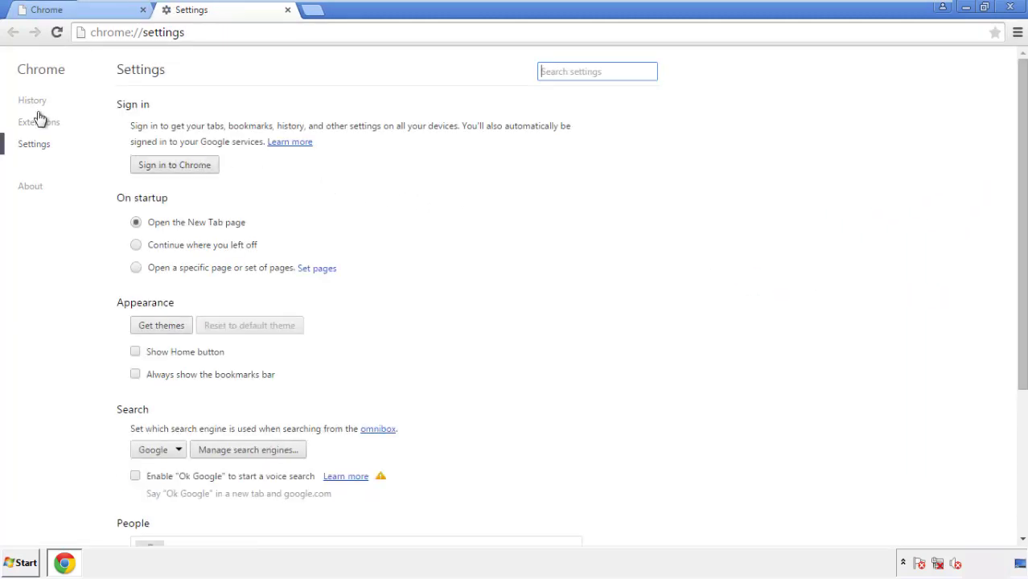
left_click(38, 105)
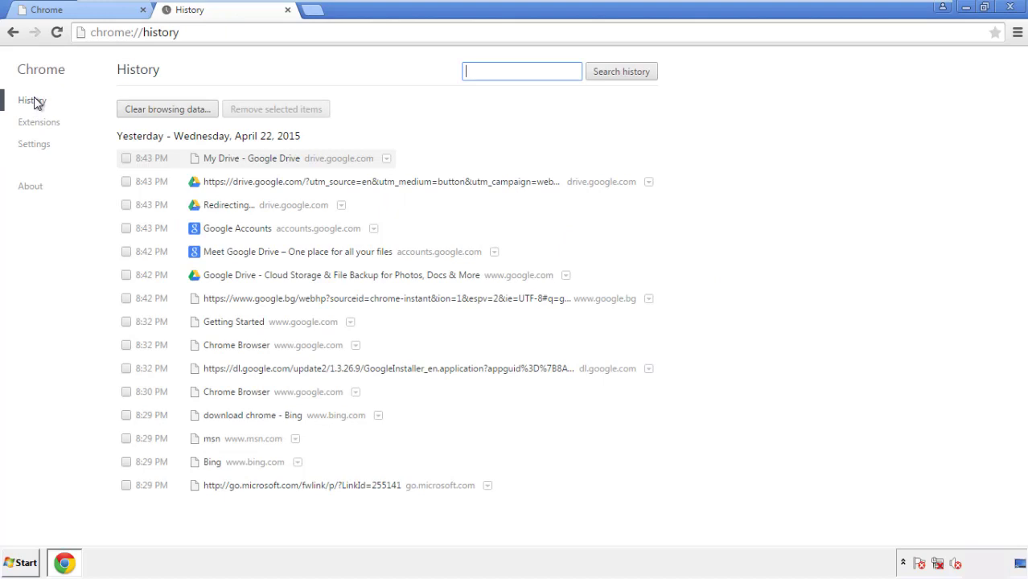
left_click(155, 112)
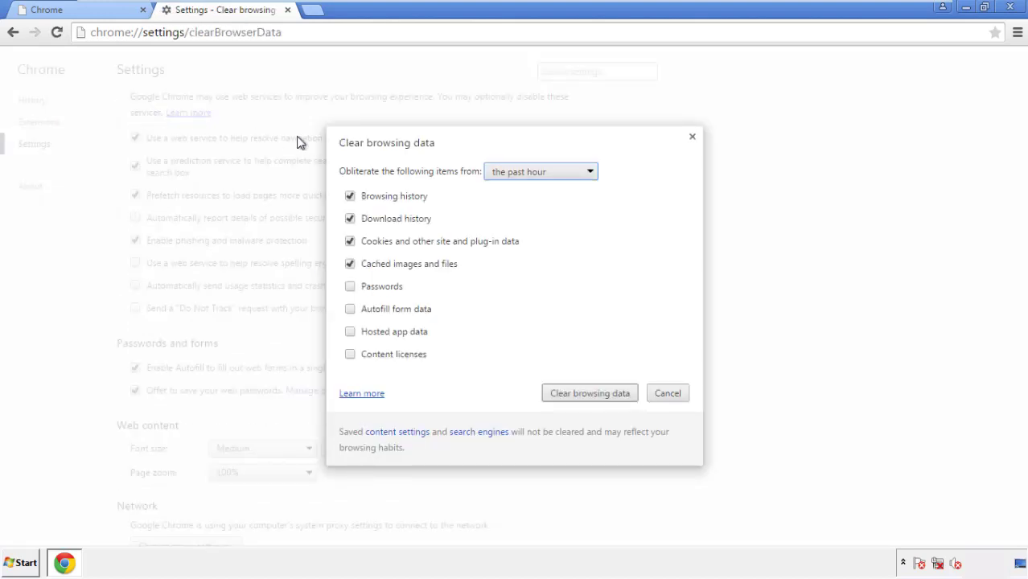
Step: Clear Chrome browsing data from the beginning of time, including autofill form data
left_click(517, 174)
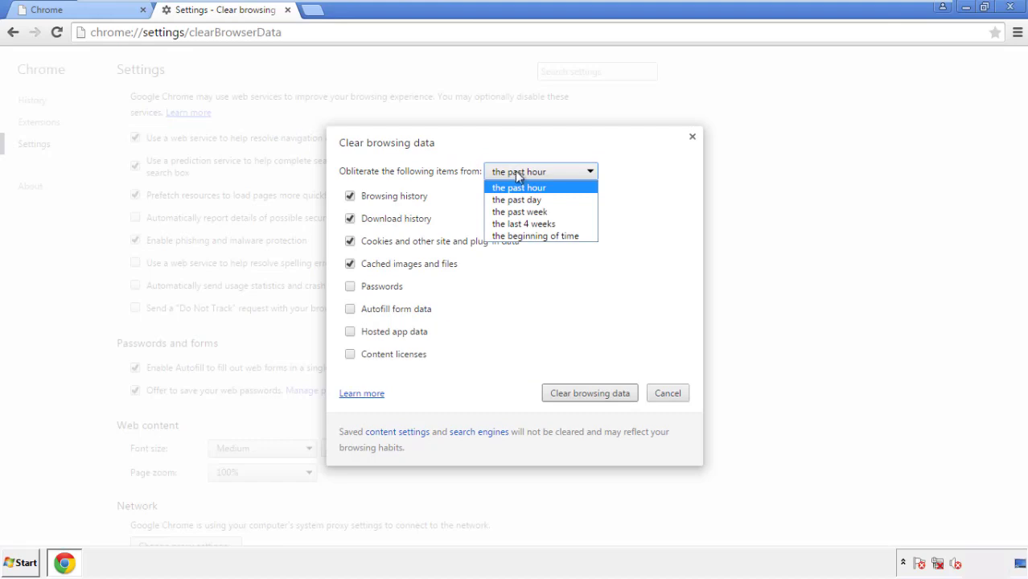
left_click(515, 237)
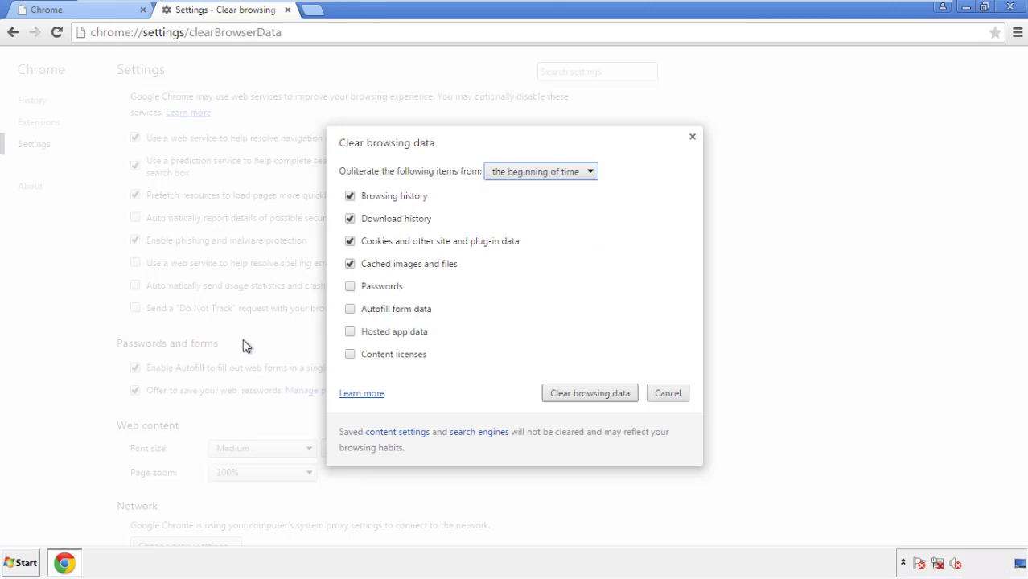
left_click(352, 310)
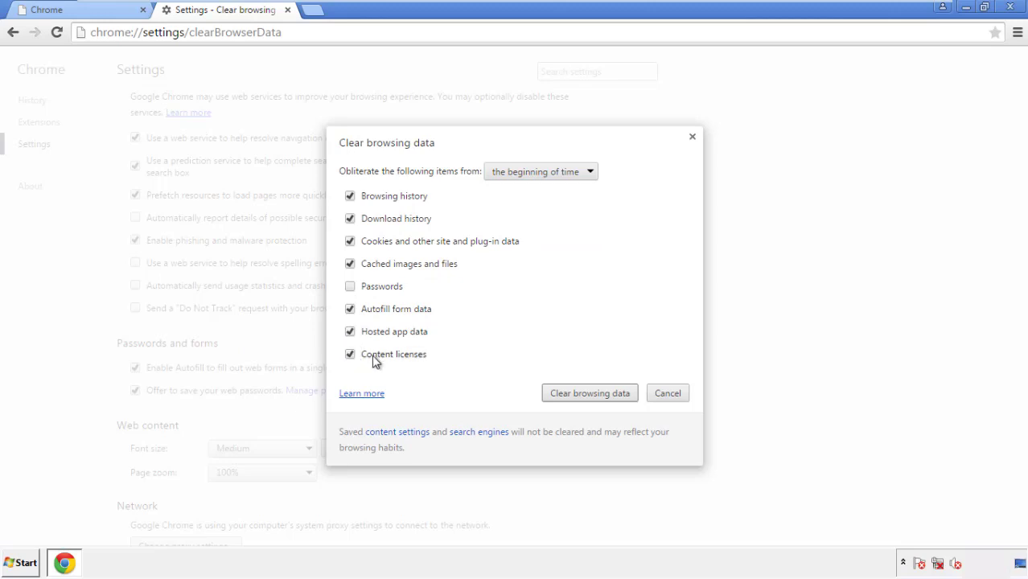
left_click(577, 396)
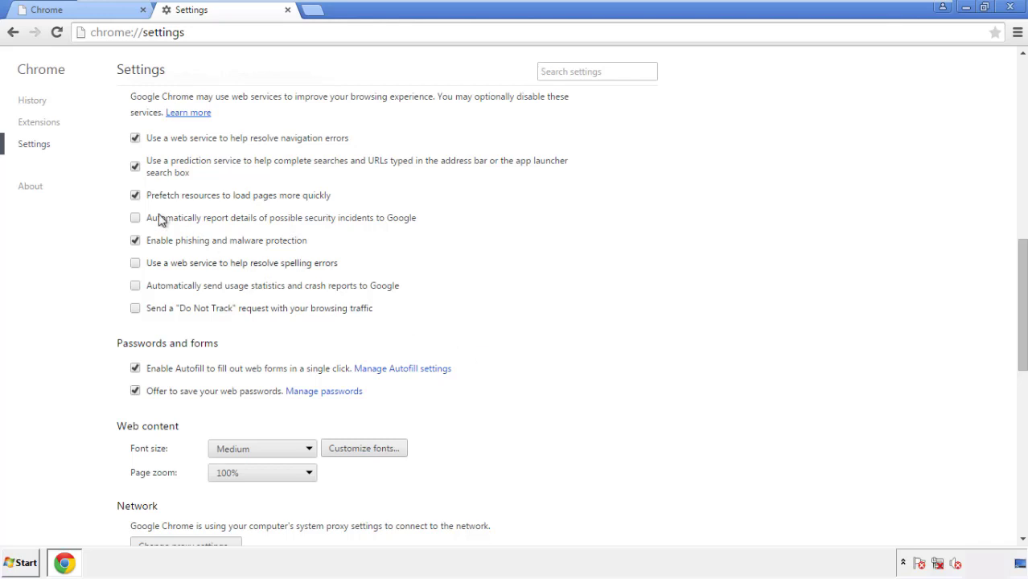
Step: Reset Chrome's settings to defaults at the bottom of Settings, then close Chrome
left_click_drag(1021, 256, 1018, 432)
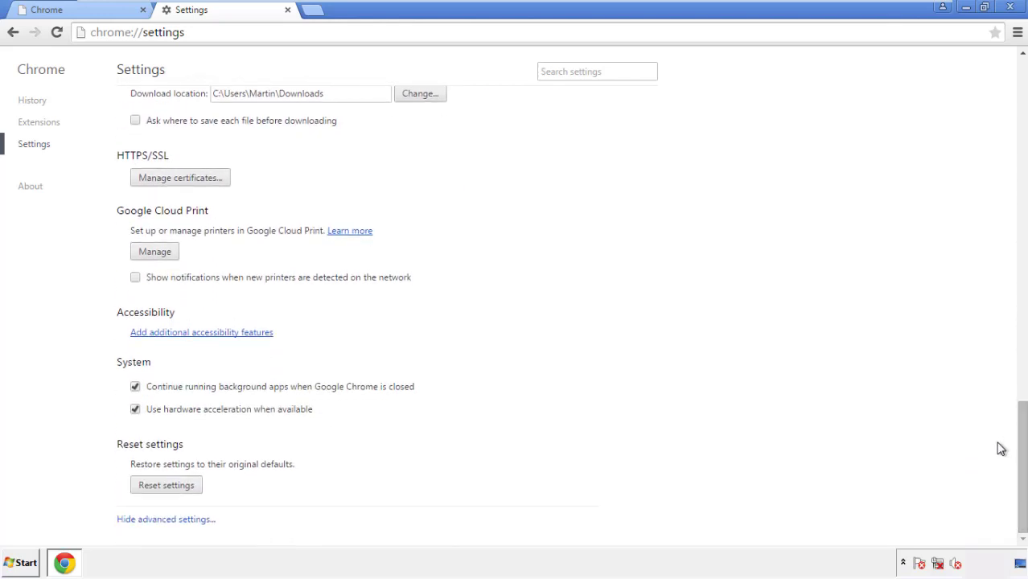
left_click(193, 488)
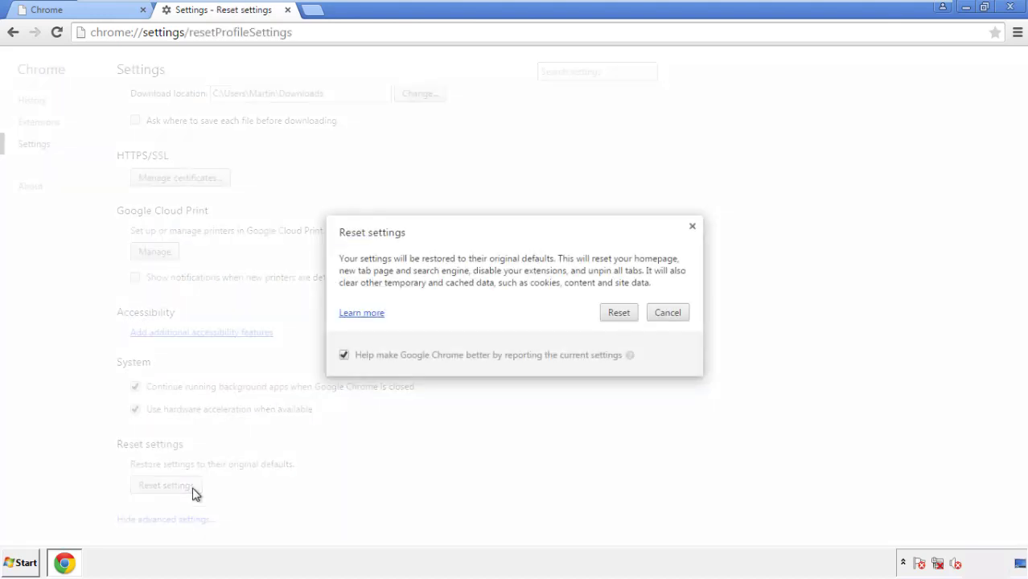
left_click(619, 313)
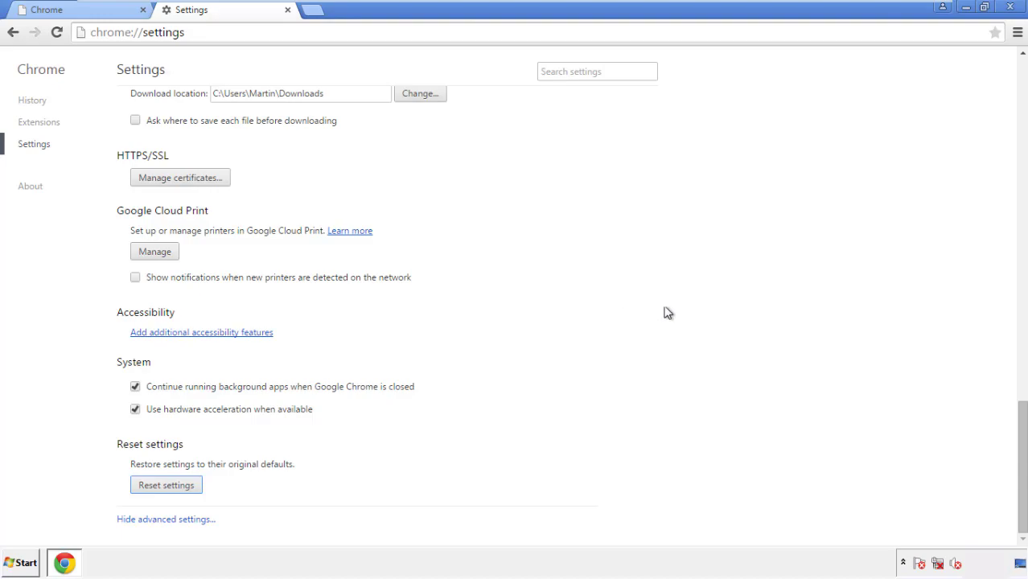
left_click(1010, 7)
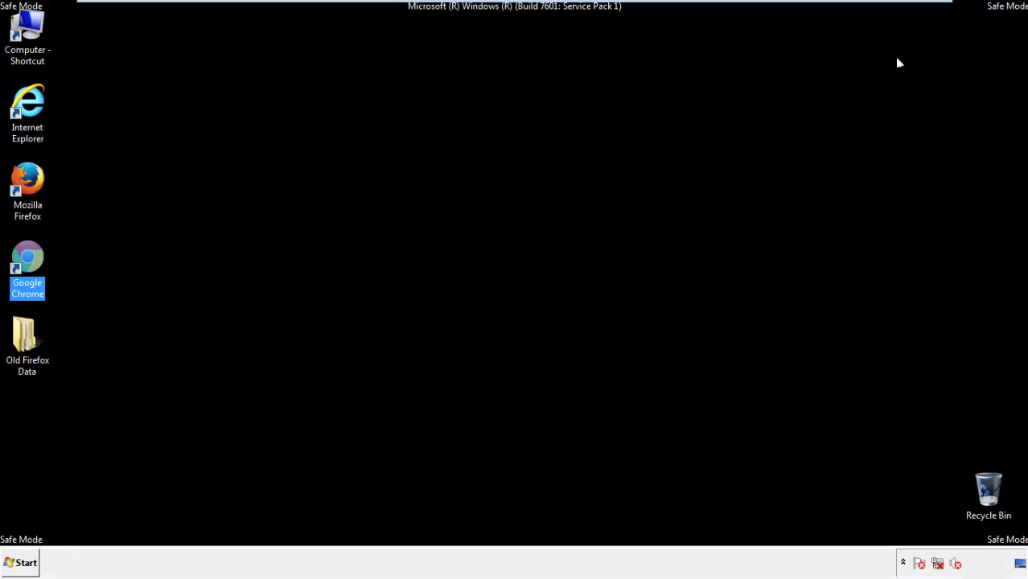
left_click(555, 260)
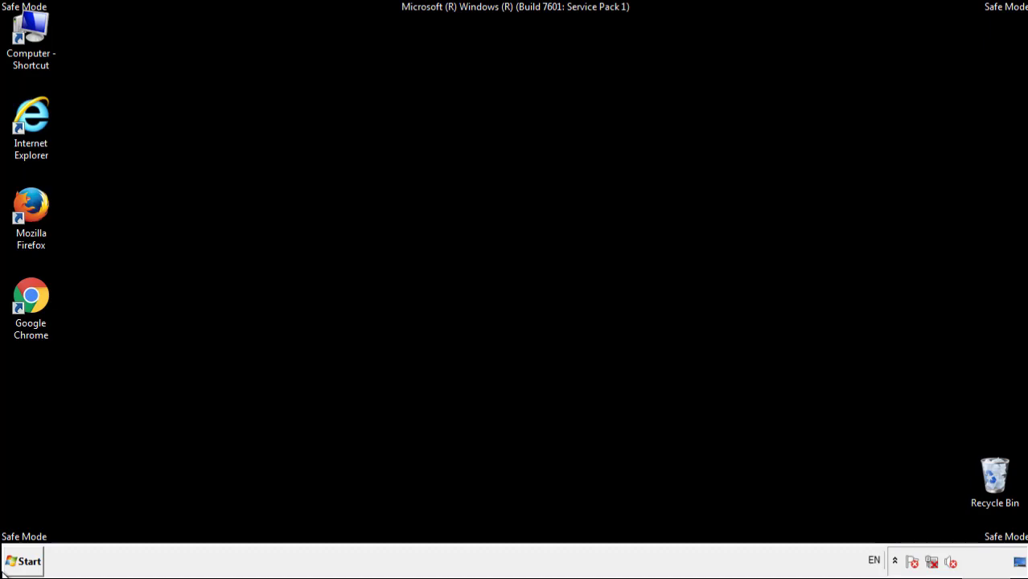
Step: Remove the Search Mine extension in Firefox's Add-ons Manager, then close Firefox
double_click(39, 203)
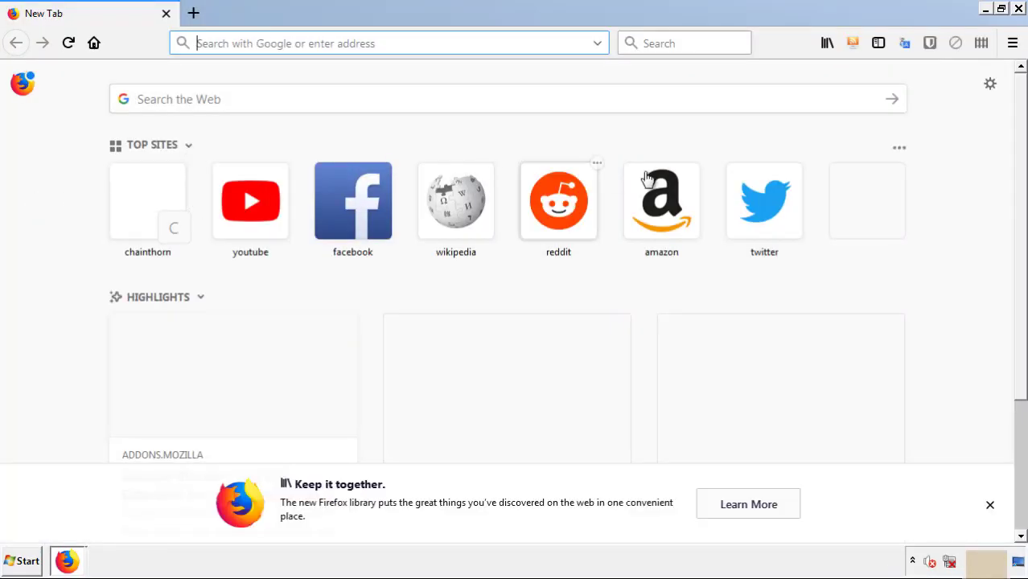
left_click(1013, 43)
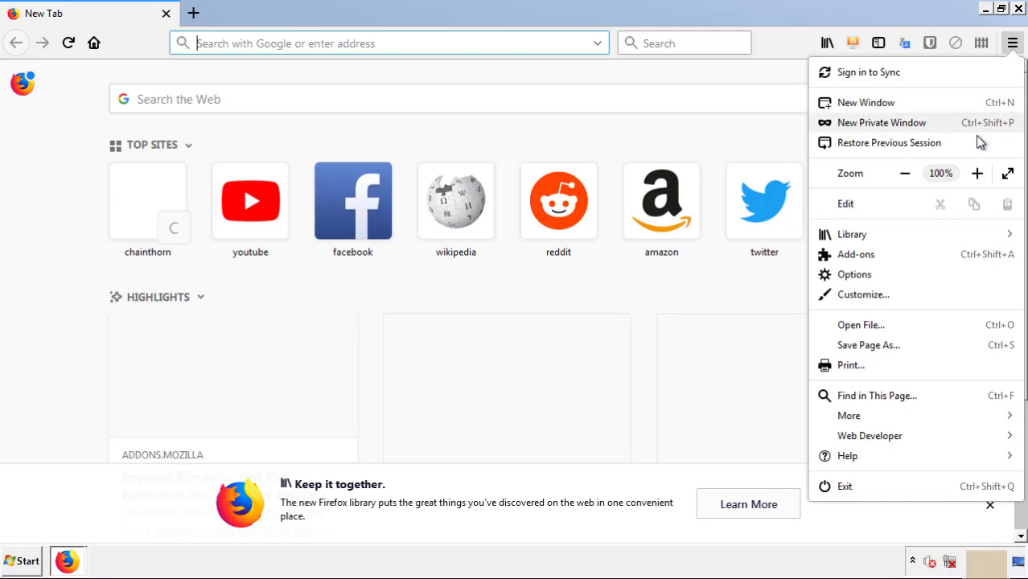
left_click(856, 254)
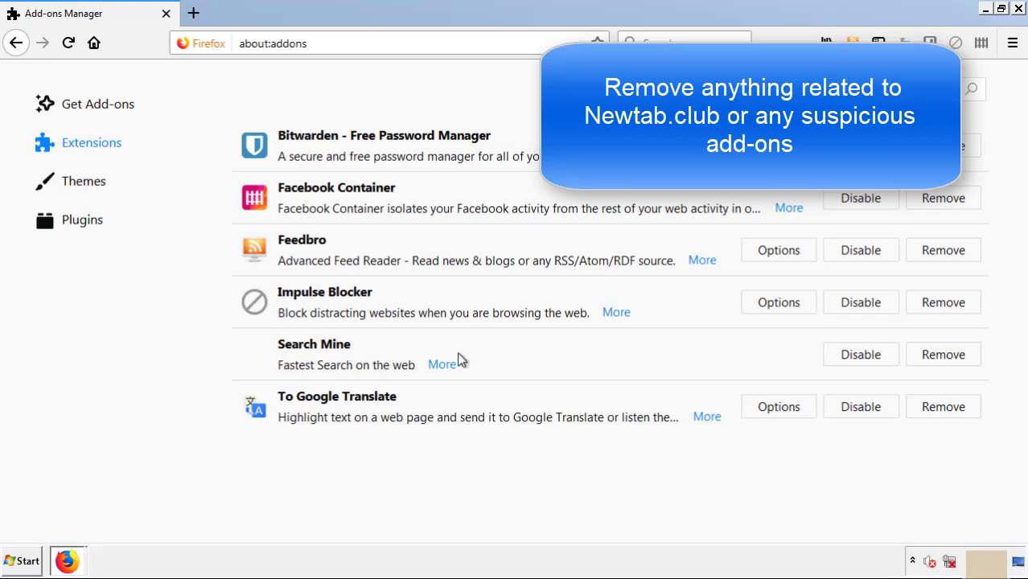
left_click(939, 363)
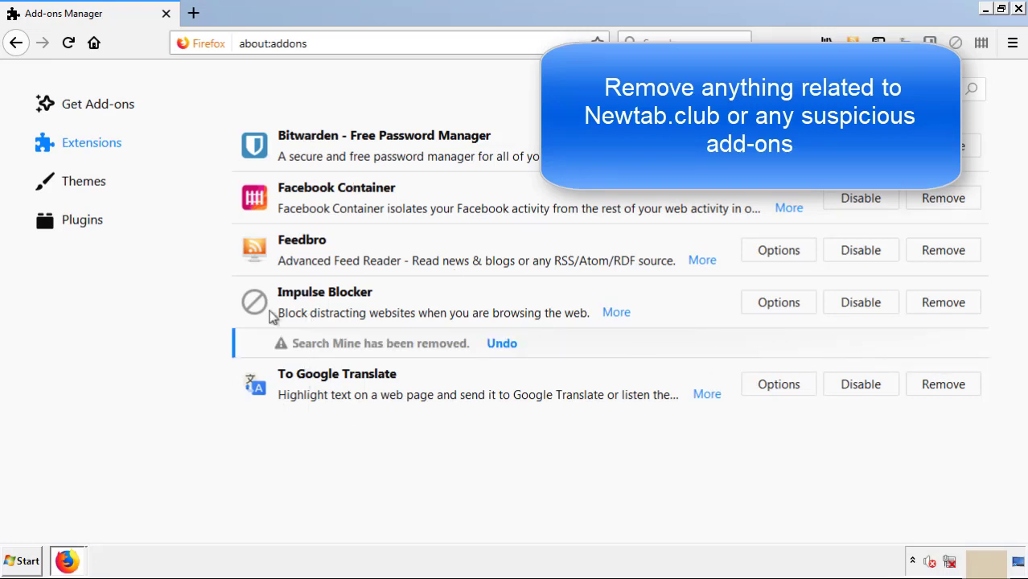
left_click(1018, 9)
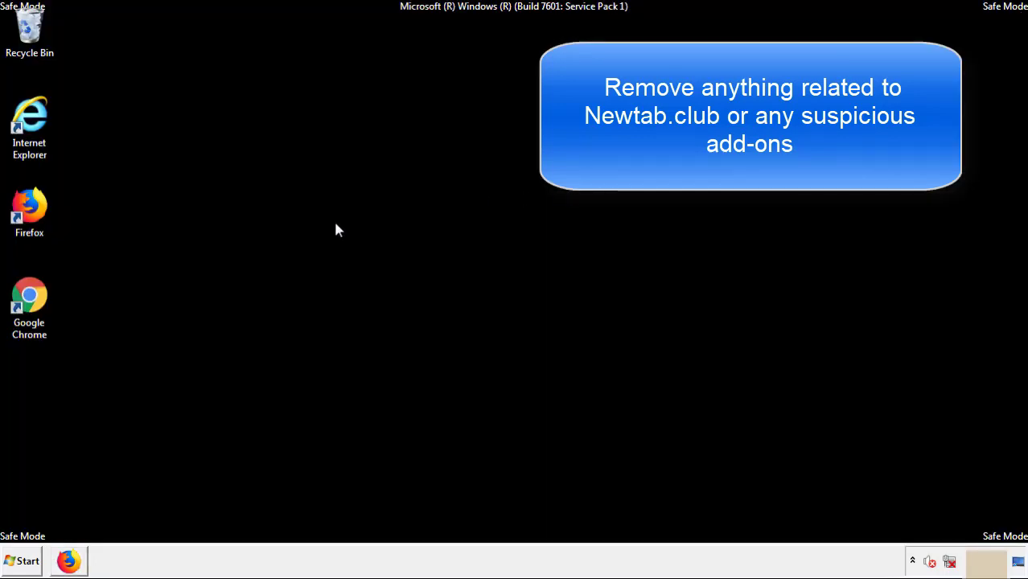
Step: Remove and confirm the Search Mine extension on Chrome's Extensions page, then open the Start menu
double_click(29, 306)
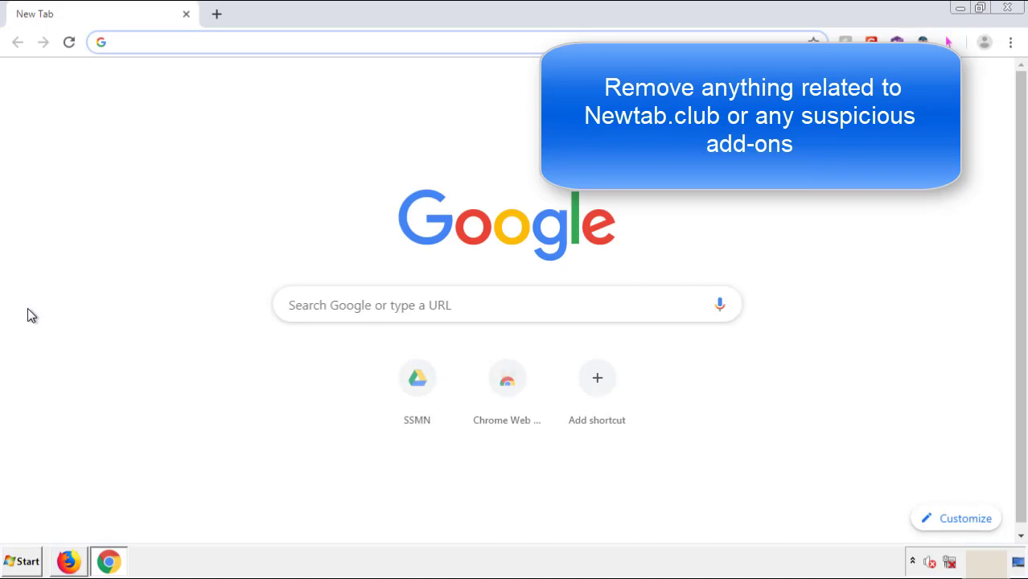
left_click(1011, 42)
mouse_move(920, 283)
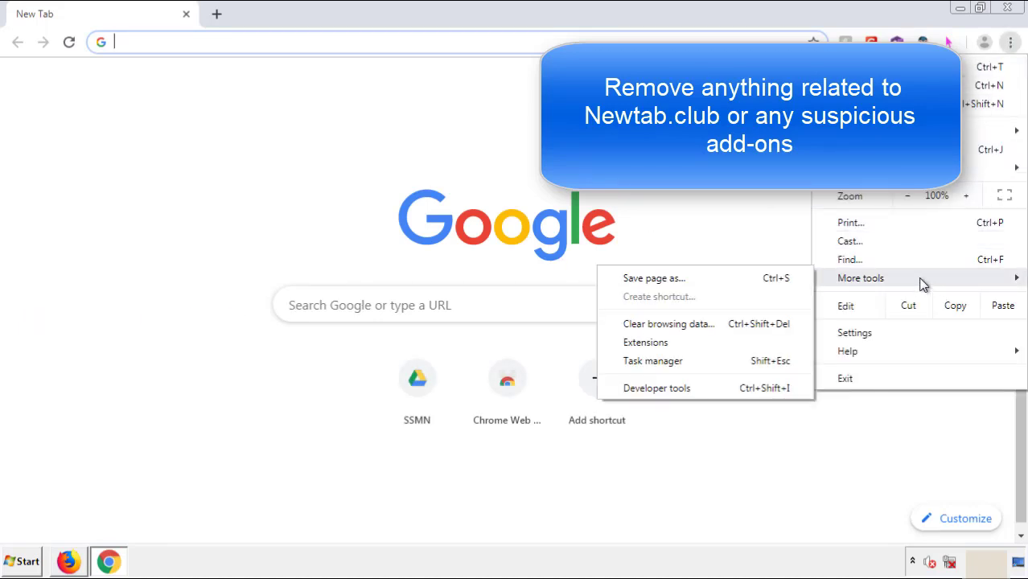
left_click(654, 342)
scroll(290, 269, "down", 5)
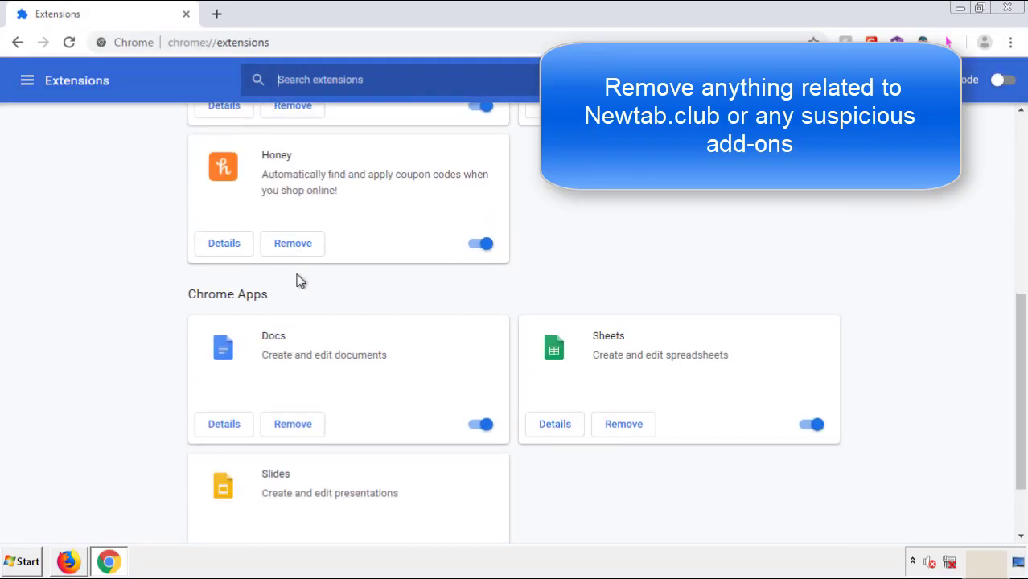
scroll(388, 295, "up", 5)
left_click(293, 232)
key("Return")
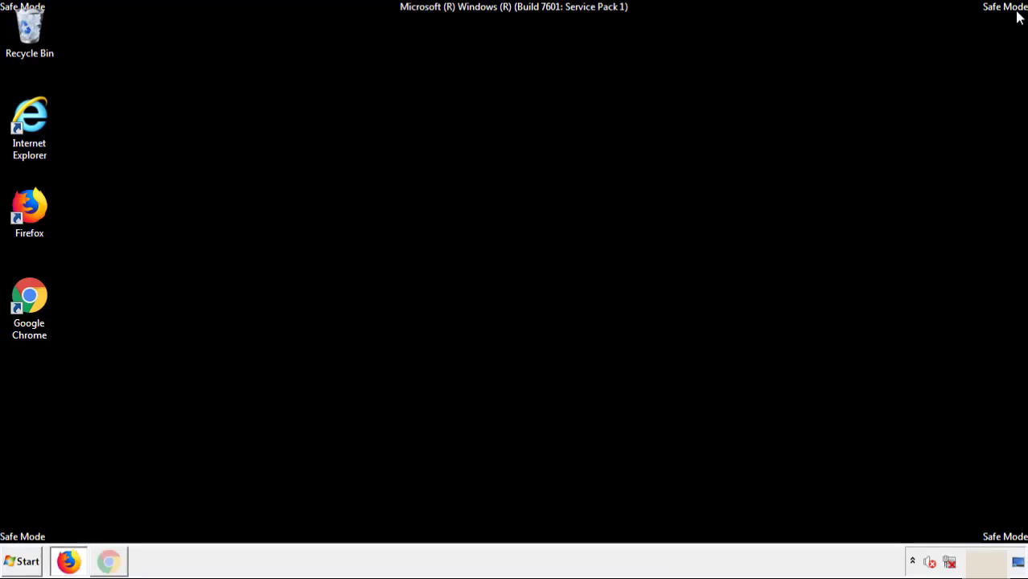
left_click(28, 565)
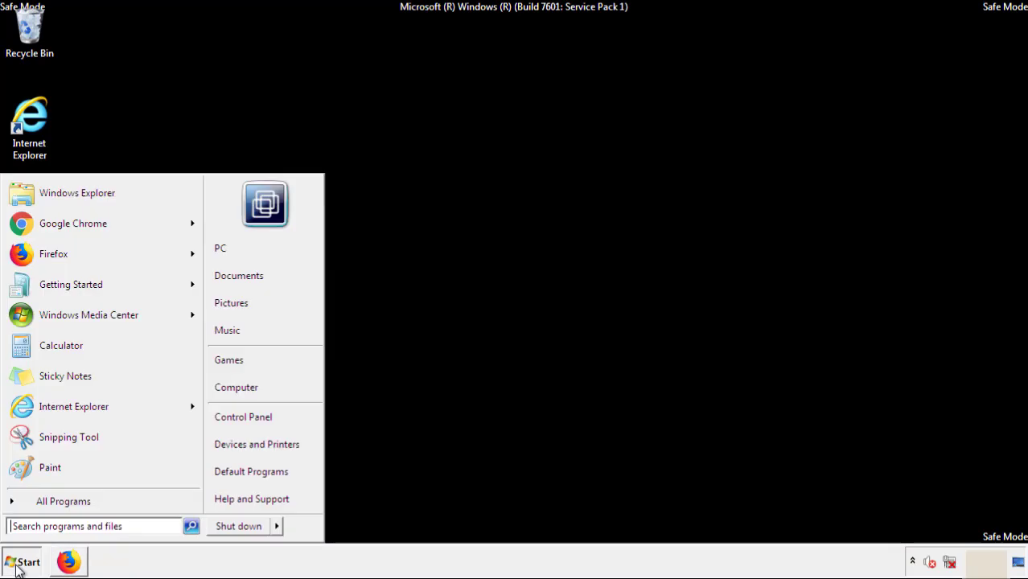